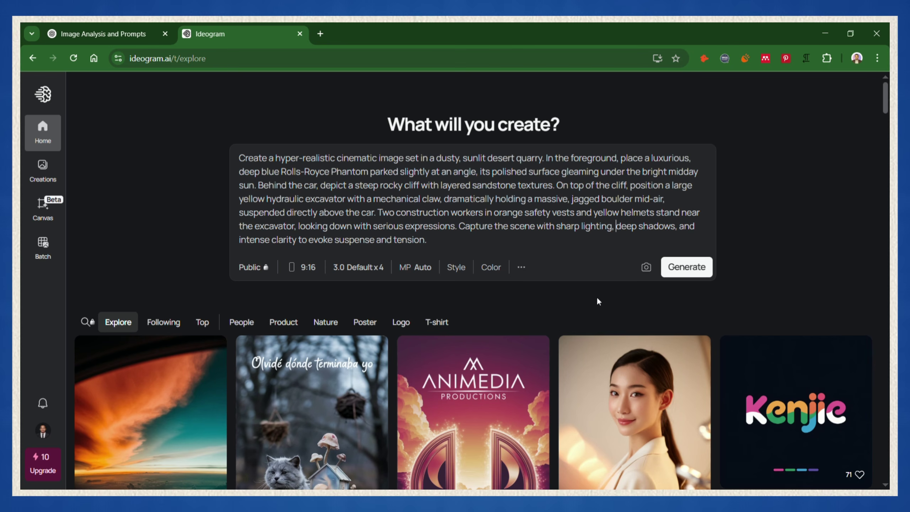
# Generate 9:16 images from the desert quarry Rolls-Royce prompt and open the results.
pyautogui.click(694, 273)
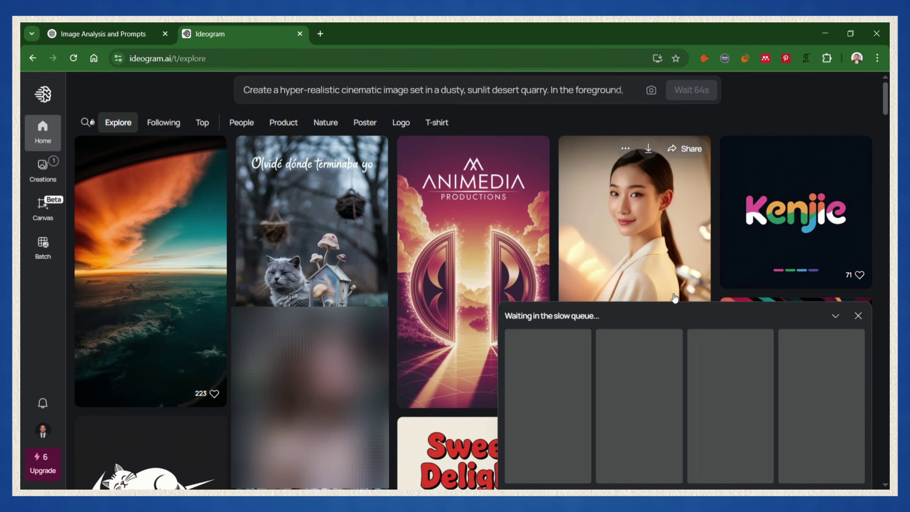
pyautogui.click(658, 309)
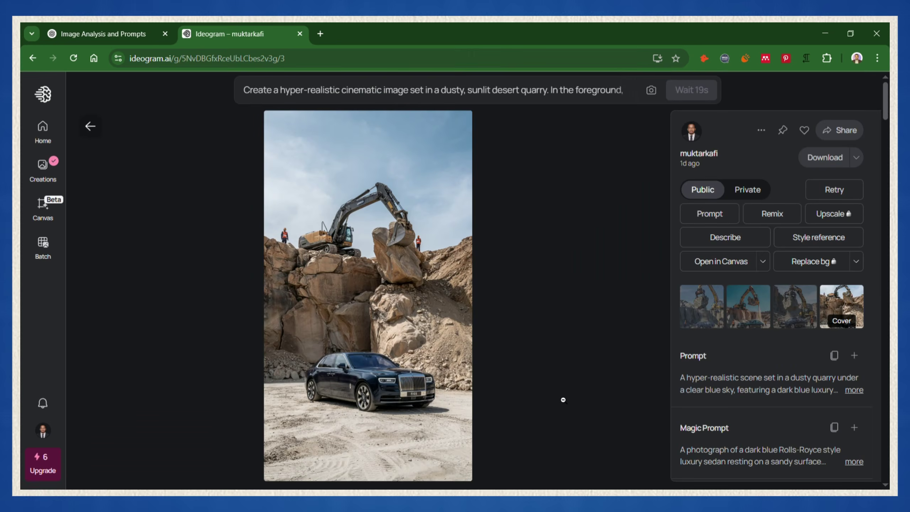
# Compare the four quarry image variants and download the fourth one, with the car parked beneath the rocky cliff.
pyautogui.click(713, 316)
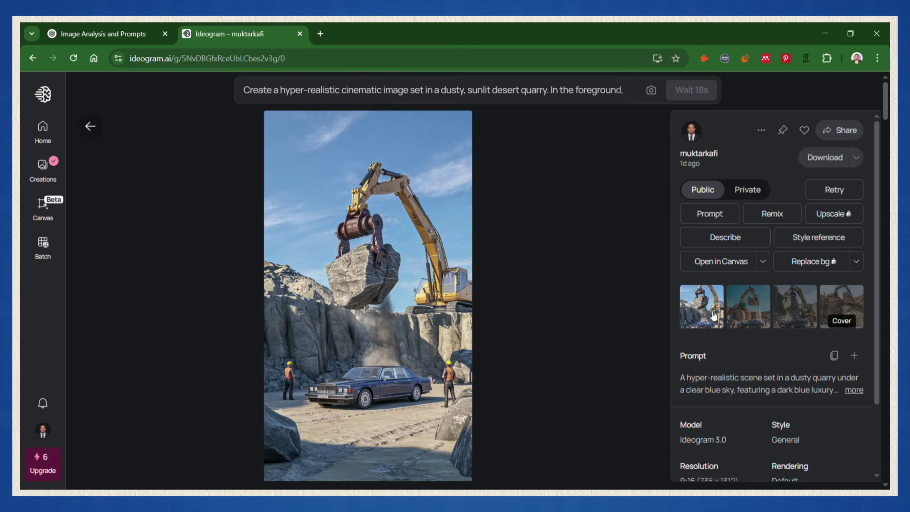
pyautogui.click(756, 312)
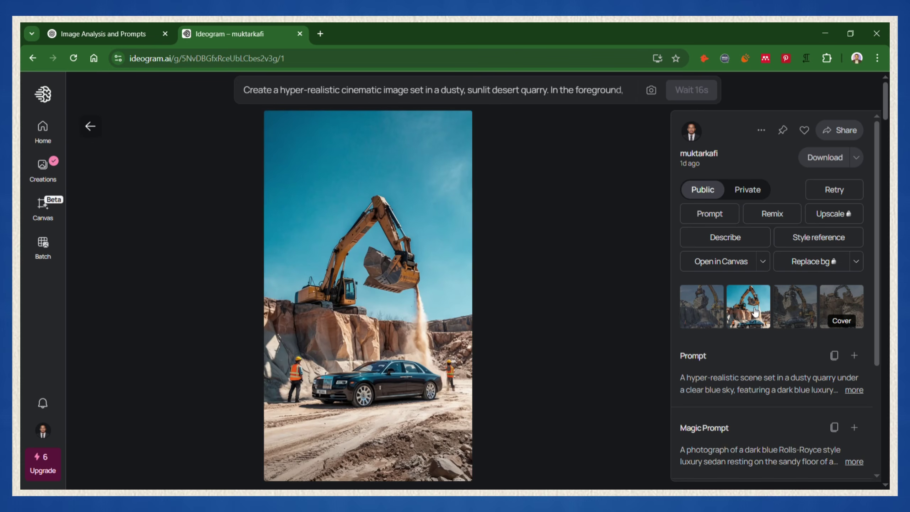
pyautogui.click(794, 308)
pyautogui.click(847, 301)
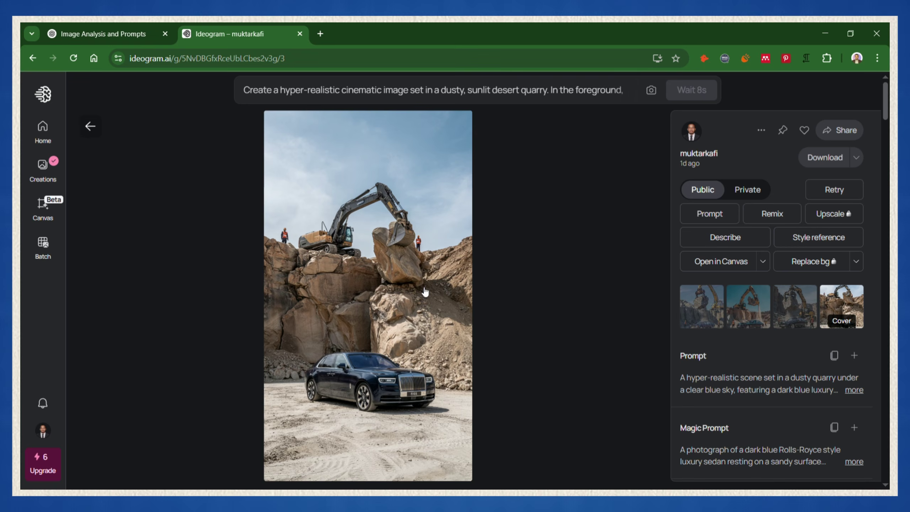
pyautogui.click(824, 159)
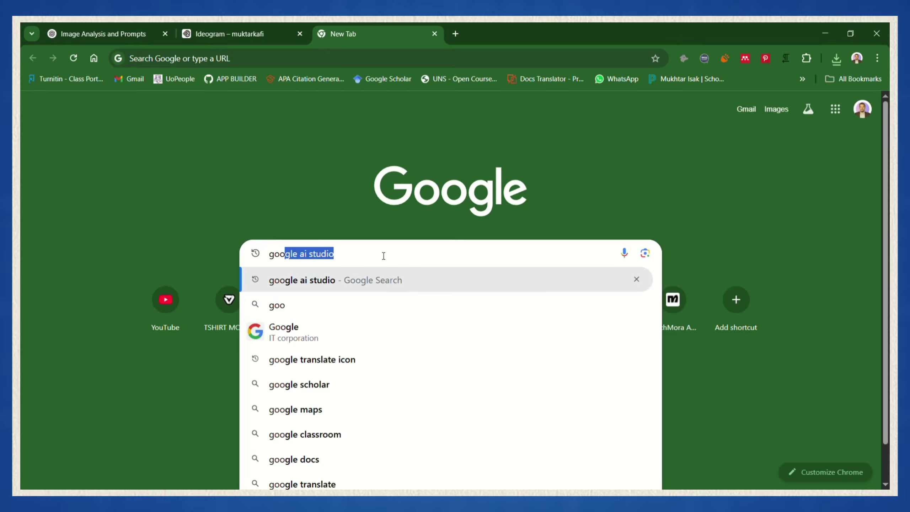
# Search Google for "google ai studio", open the Google AI Studio site and go to its Video Gen page.
pyautogui.press('Return')
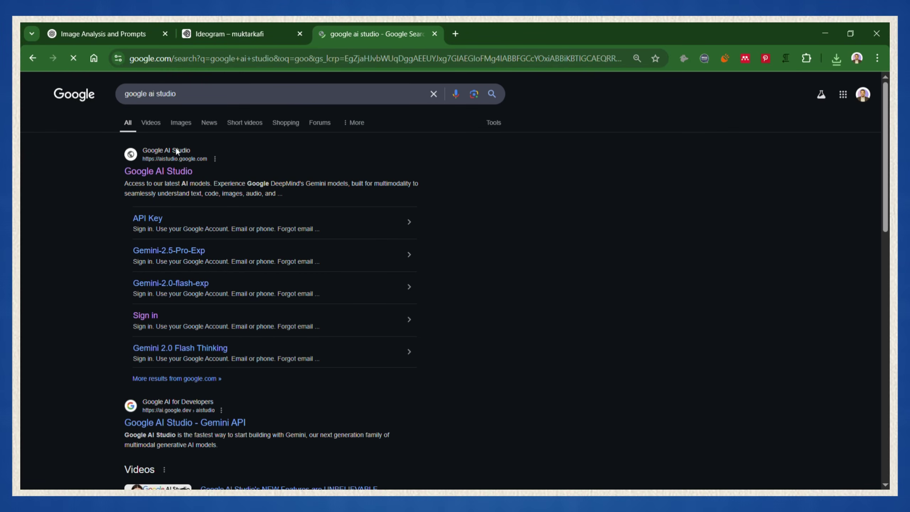
pyautogui.click(140, 172)
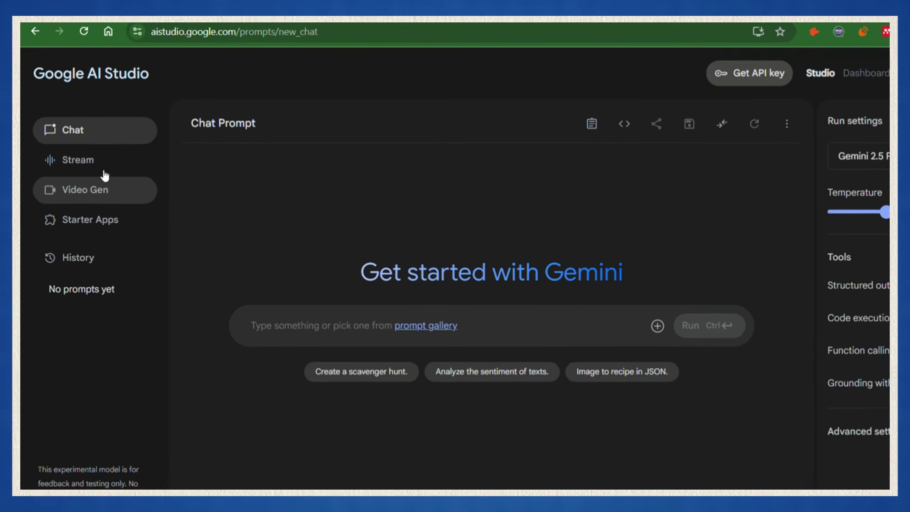
pyautogui.click(76, 198)
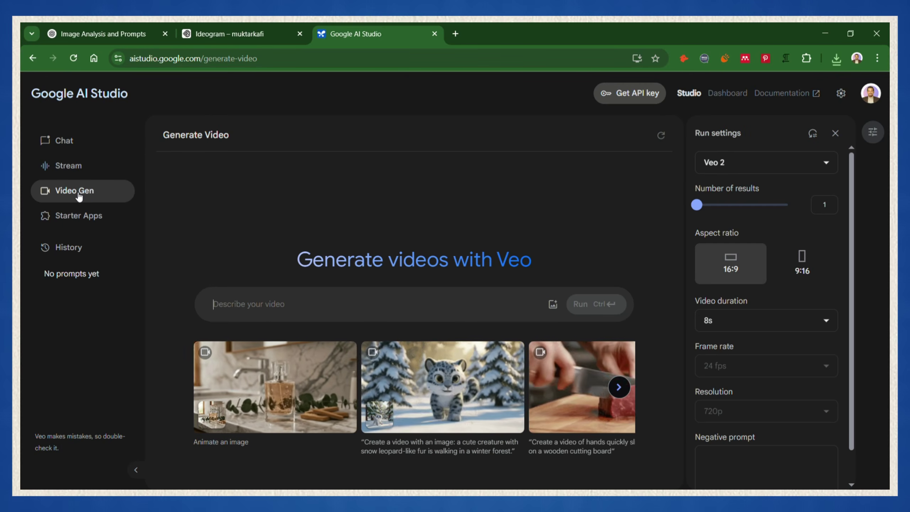
# Attach the downloaded quarry image to the Veo video prompt.
pyautogui.click(553, 304)
pyautogui.click(530, 364)
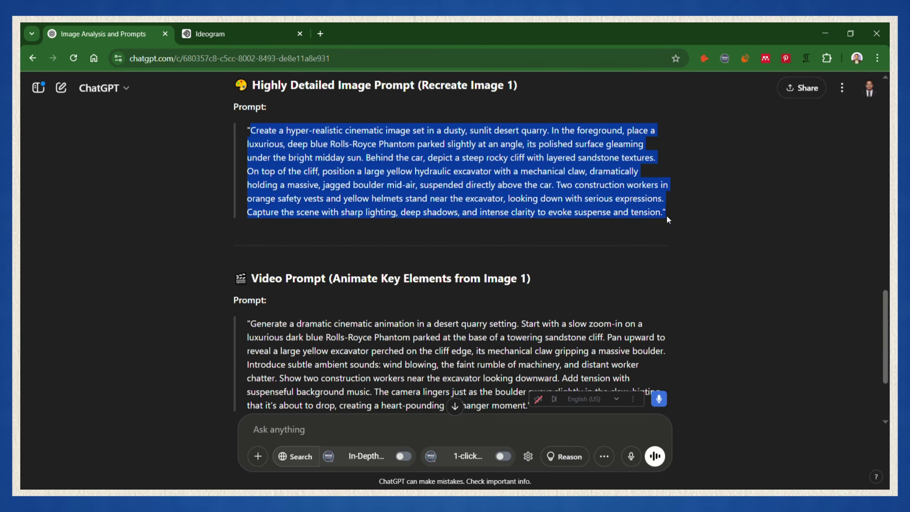
# Copy the video prompt for Image 1 from ChatGPT and paste it into the Google AI Studio video description.
pyautogui.click(643, 222)
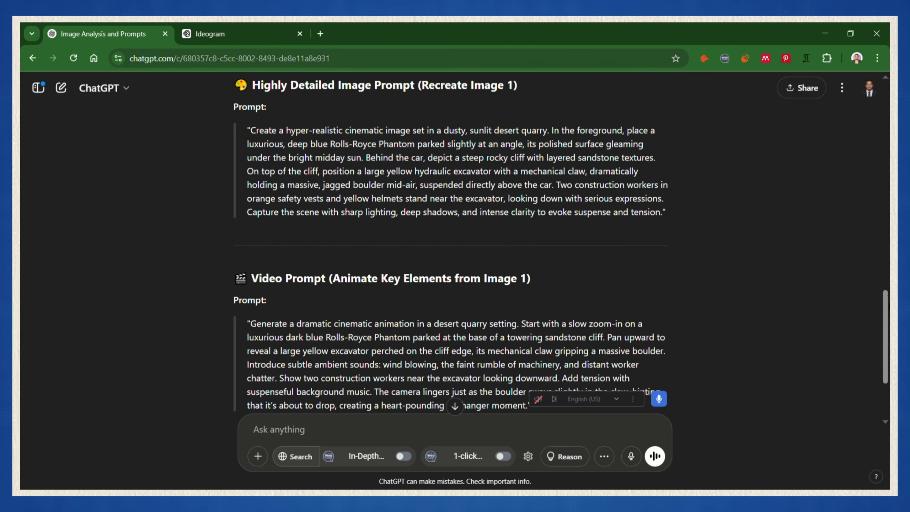
pyautogui.scroll(-3, 888, 300)
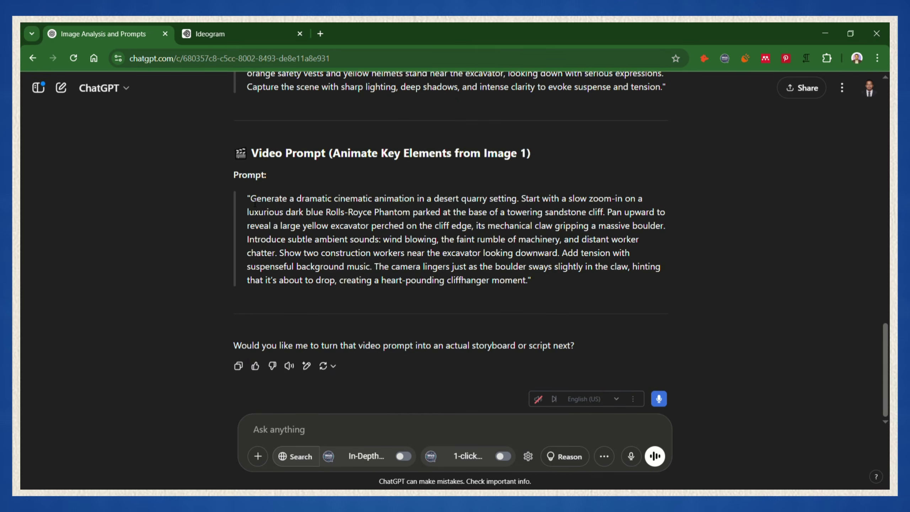
pyautogui.moveTo(255, 204); pyautogui.dragTo(522, 285)
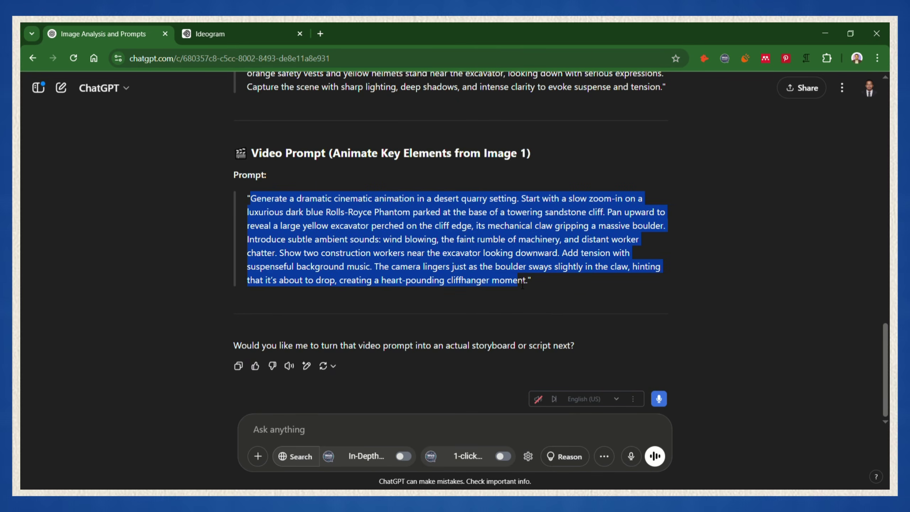
pyautogui.hotkey('ctrl', 'c')
pyautogui.click(553, 295)
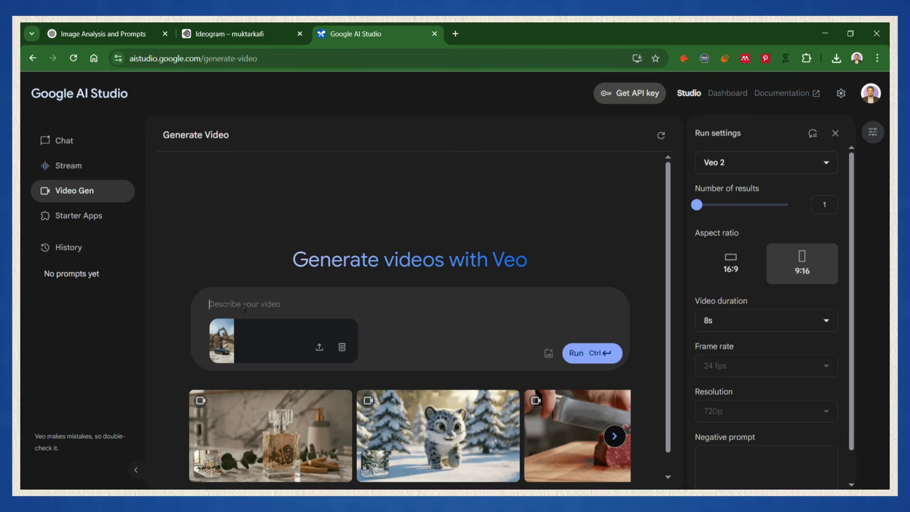
pyautogui.hotkey('ctrl', 'v')
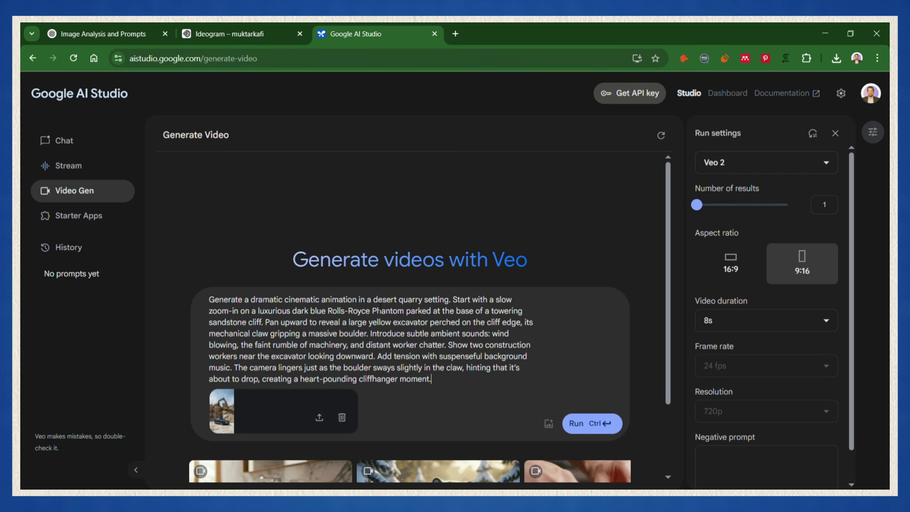
pyautogui.moveTo(671, 252); pyautogui.dragTo(674, 303)
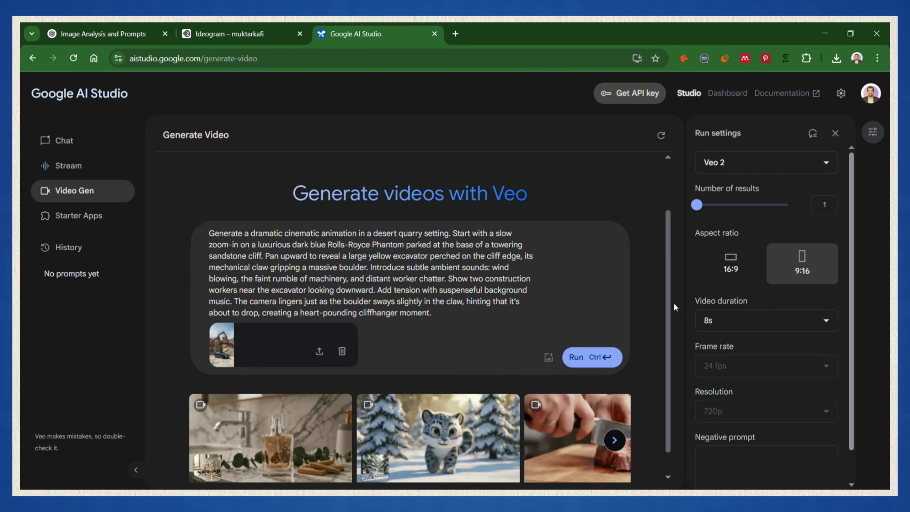
# Generate a 9:16 video from the attached quarry image and the pasted video prompt, and play the result.
pyautogui.click(803, 266)
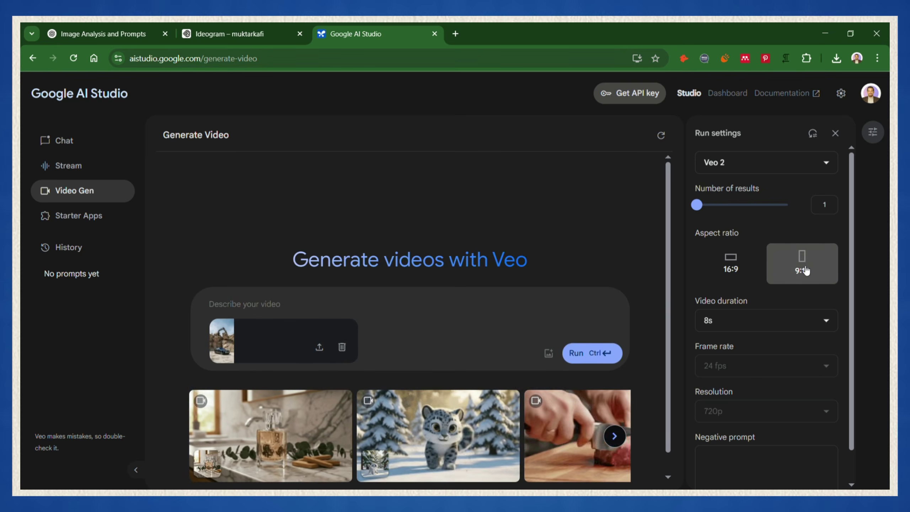
pyautogui.click(218, 300)
pyautogui.hotkey('ctrl', 'v')
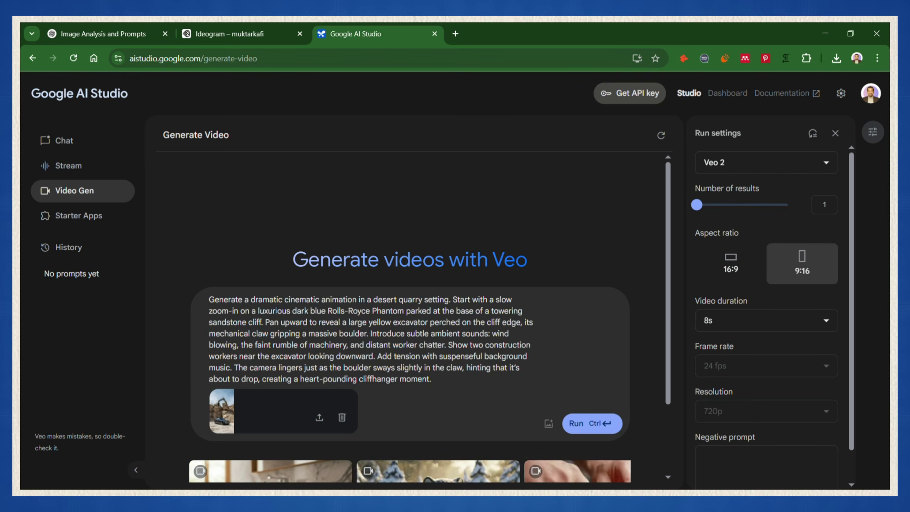
pyautogui.moveTo(670, 255); pyautogui.dragTo(679, 318)
pyautogui.click(591, 335)
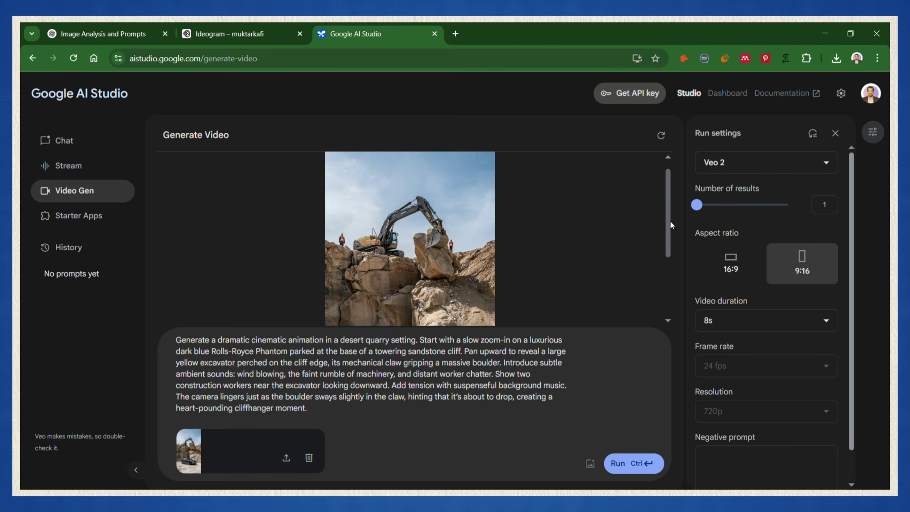
pyautogui.click(443, 314)
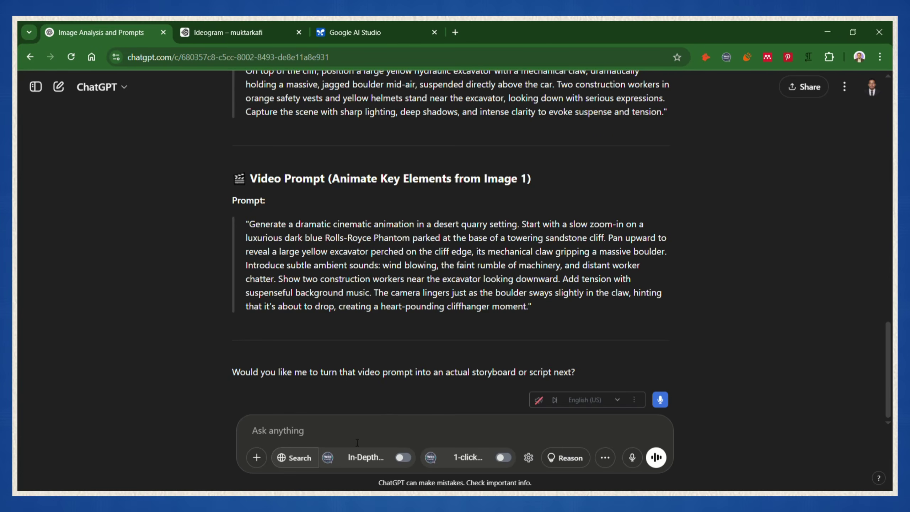
# Ask ChatGPT to generate three more distinct concepts, each with an image prompt and a matching video prompt in the established style.
pyautogui.hotkey('ctrl', 'v')
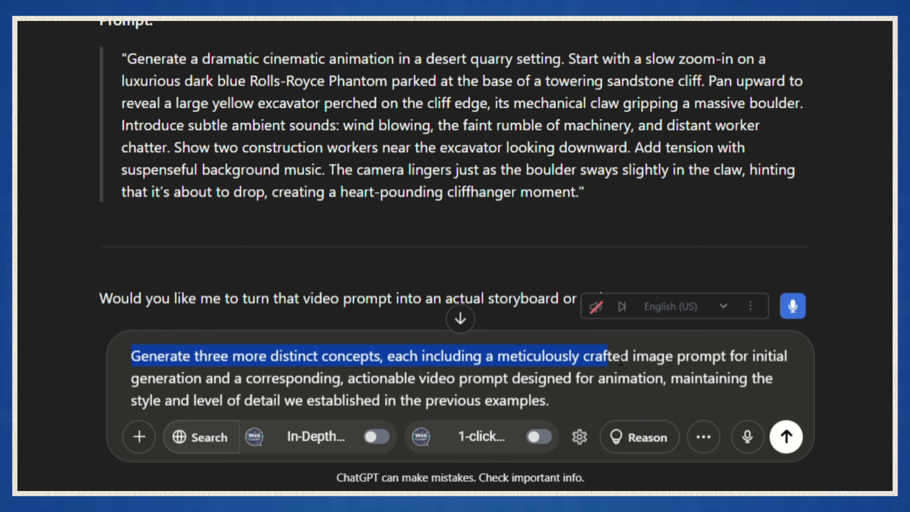
pyautogui.moveTo(795, 365); pyautogui.dragTo(372, 377)
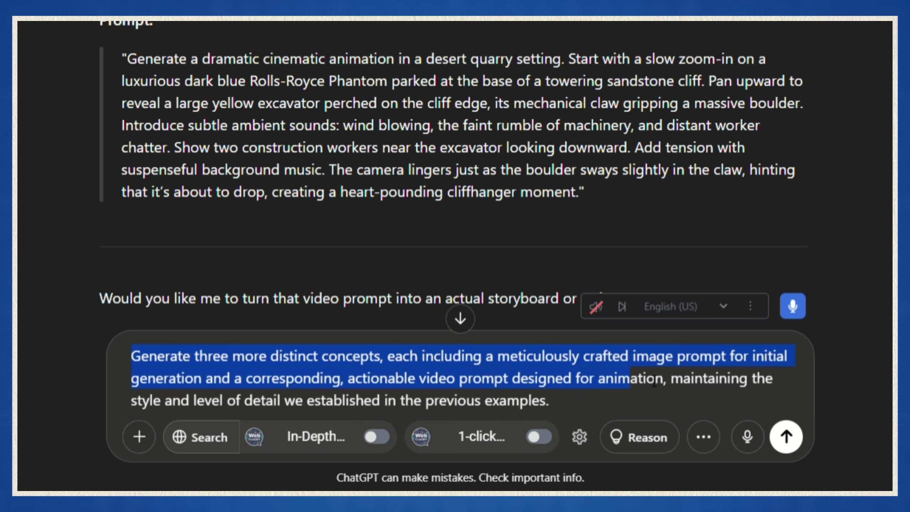
pyautogui.moveTo(779, 383); pyautogui.dragTo(633, 402)
pyautogui.moveTo(395, 414); pyautogui.dragTo(168, 416)
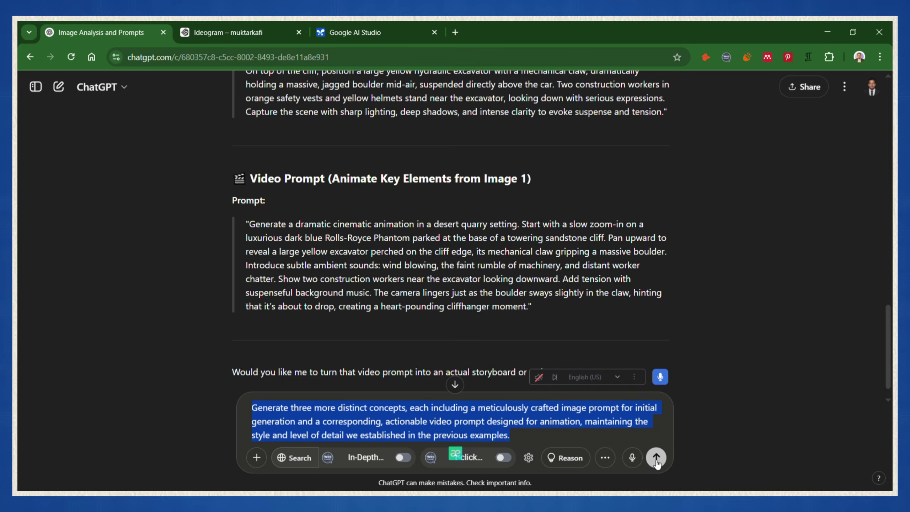
pyautogui.click(786, 447)
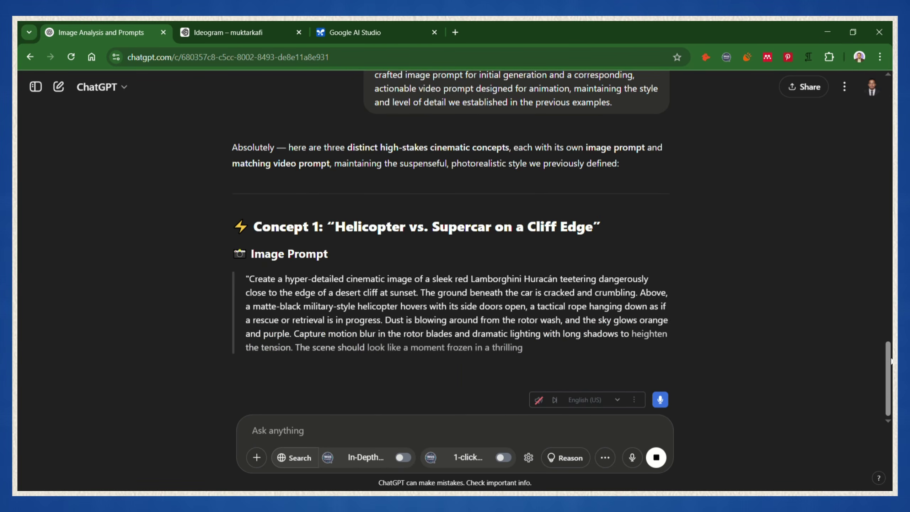
# Review the three new concepts and copy the image prompt of Concept 1, "Helicopter vs. Supercar on a Cliff Edge".
pyautogui.scroll(-3, 892, 360)
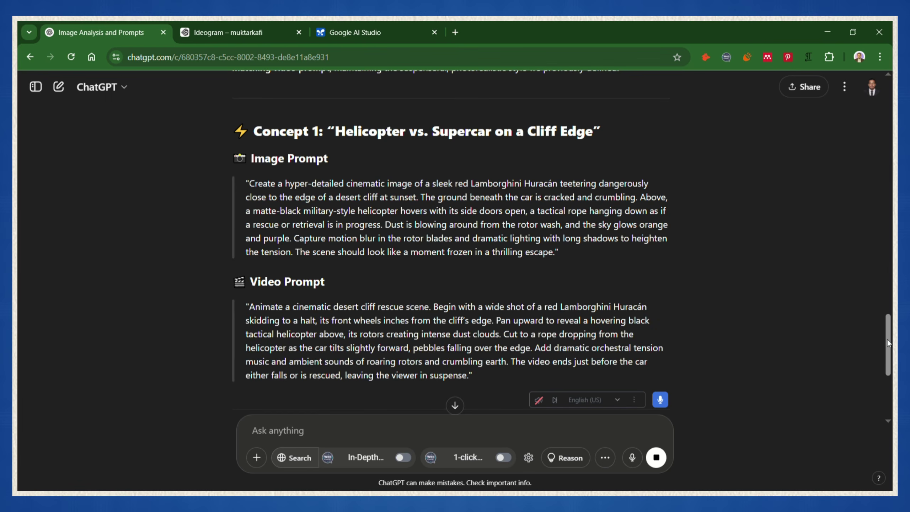
pyautogui.scroll(-8, 888, 343)
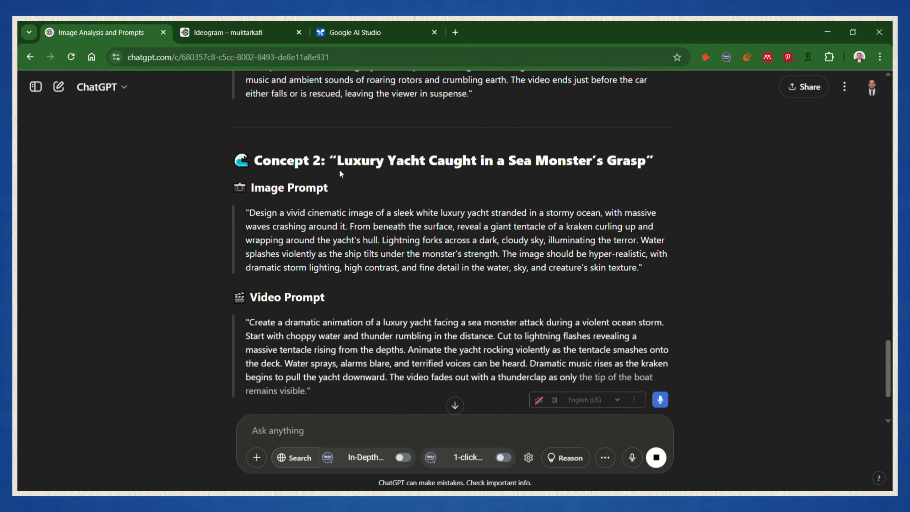
pyautogui.scroll(-8, 892, 337)
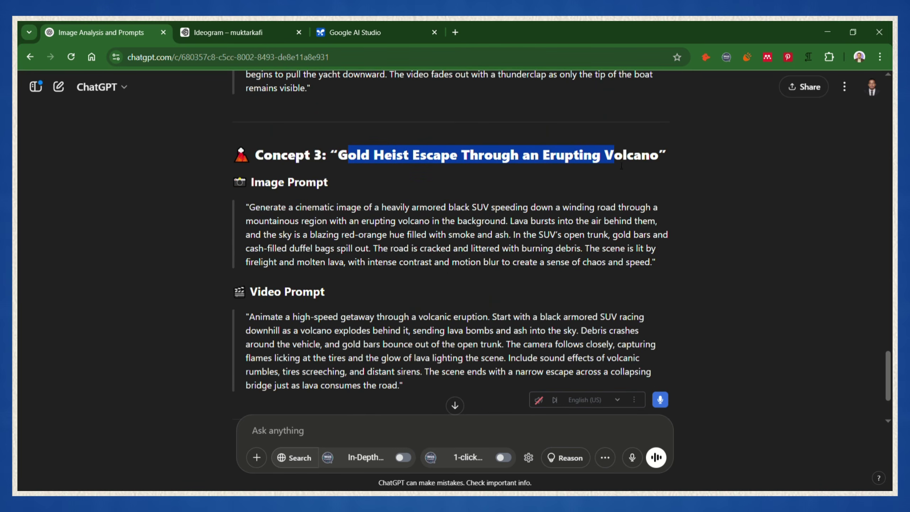
pyautogui.click(393, 243)
pyautogui.scroll(16, 890, 366)
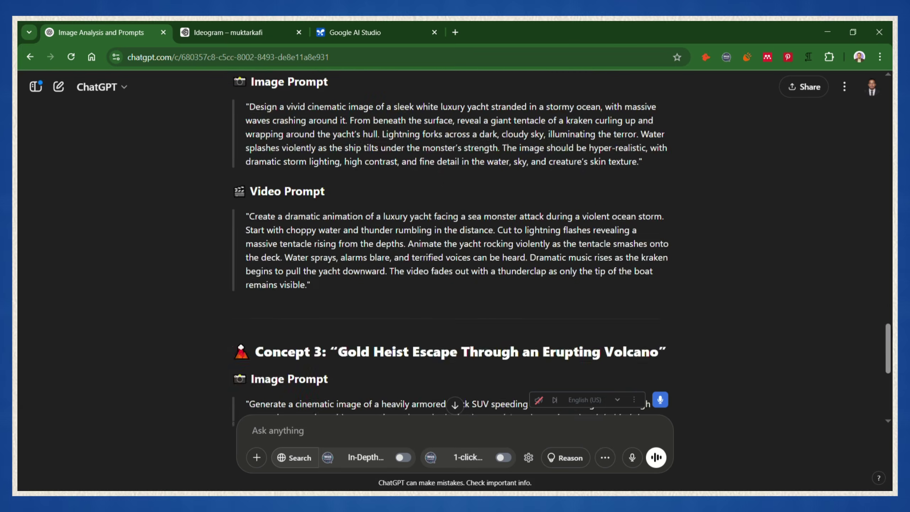
pyautogui.moveTo(246, 142); pyautogui.dragTo(556, 221)
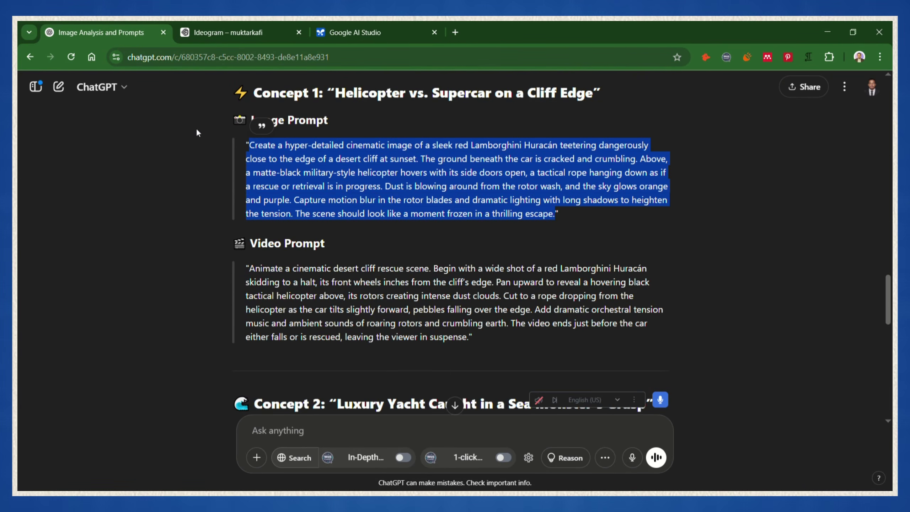
# Switch to Ideogram, replace the quarry prompt with the copied Lamborghini and helicopter image prompt, and generate the images.
pyautogui.click(237, 33)
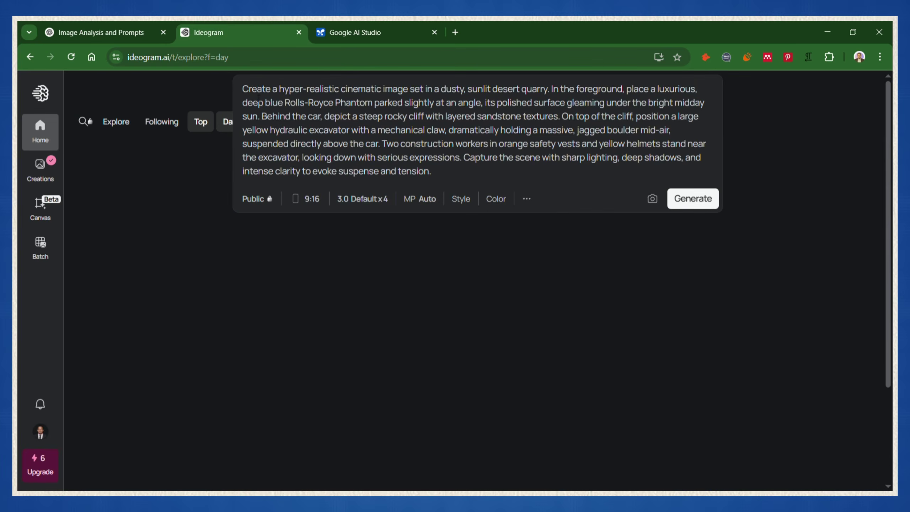
pyautogui.moveTo(243, 89); pyautogui.dragTo(487, 183)
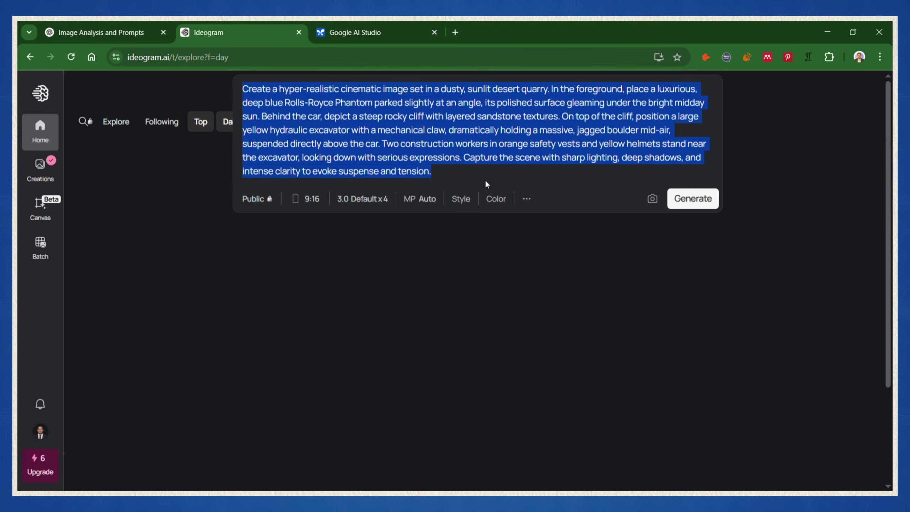
pyautogui.hotkey('ctrl', 'v')
pyautogui.click(702, 197)
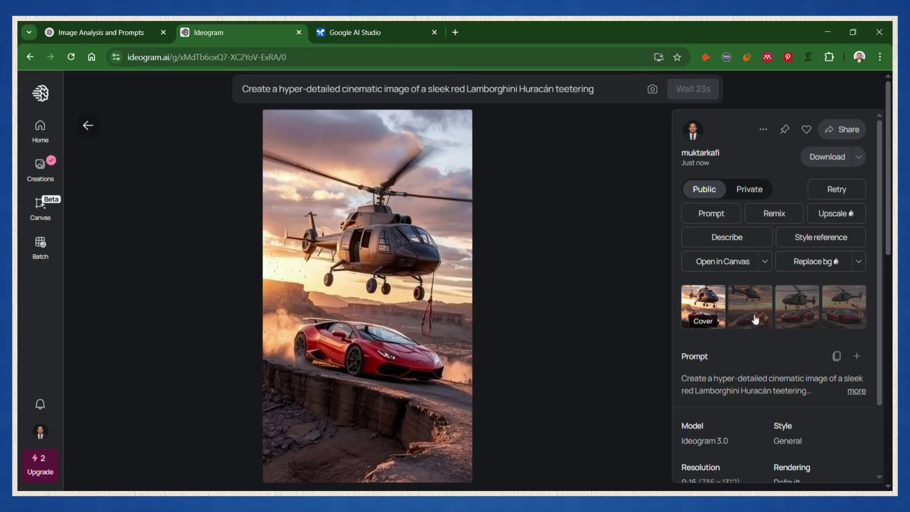
# Compare the four generated helicopter and Lamborghini images and return to the first variant.
pyautogui.click(756, 319)
pyautogui.click(798, 312)
pyautogui.click(854, 315)
pyautogui.click(710, 313)
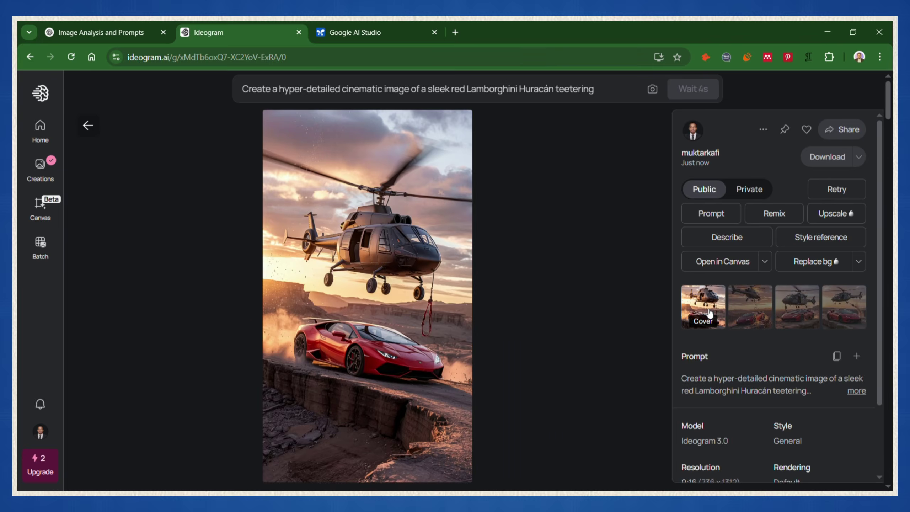
# Copy Concept 1's video prompt from ChatGPT and switch to the Google AI Studio video generator.
pyautogui.click(96, 25)
pyautogui.moveTo(256, 271); pyautogui.dragTo(472, 344)
pyautogui.hotkey('ctrl', 'c')
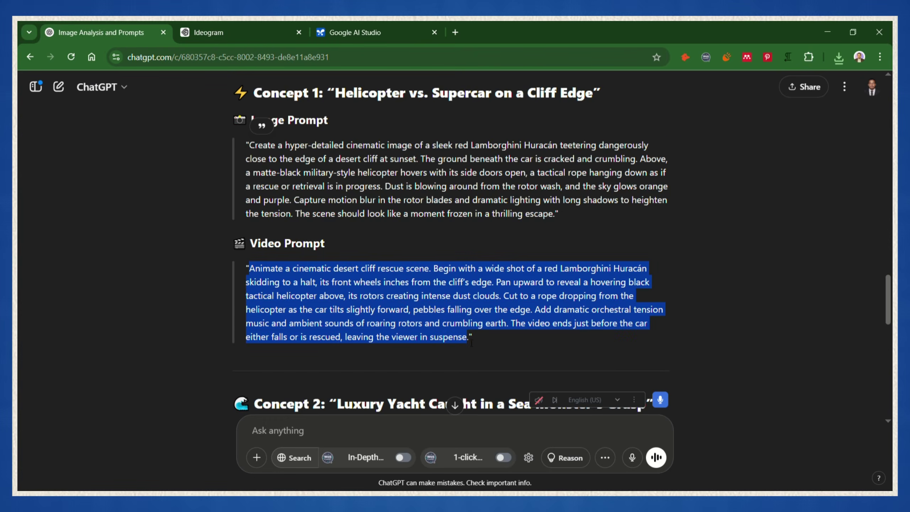
pyautogui.hotkey('ctrl', '3')
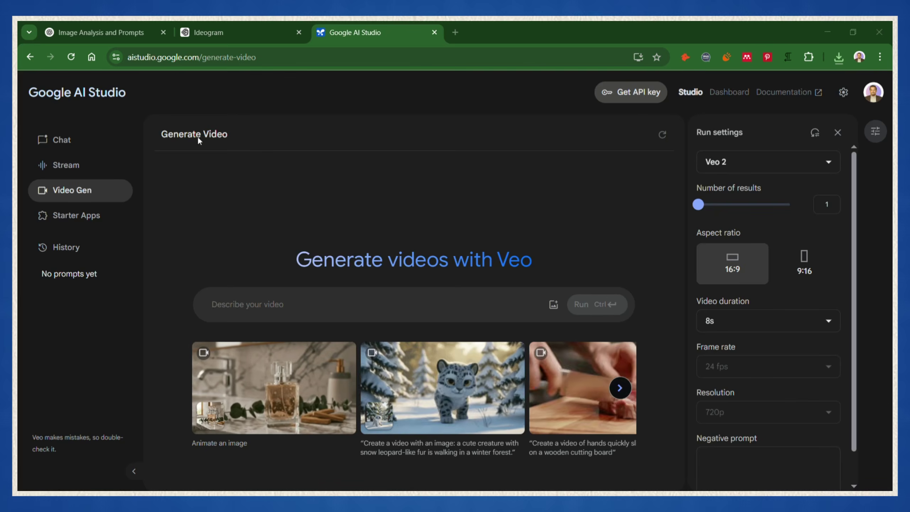
# Generate a 9:16 video from the Lamborghini and helicopter image with the copied desert cliff rescue prompt, and play the result.
pyautogui.hotkey('ctrl', 'v')
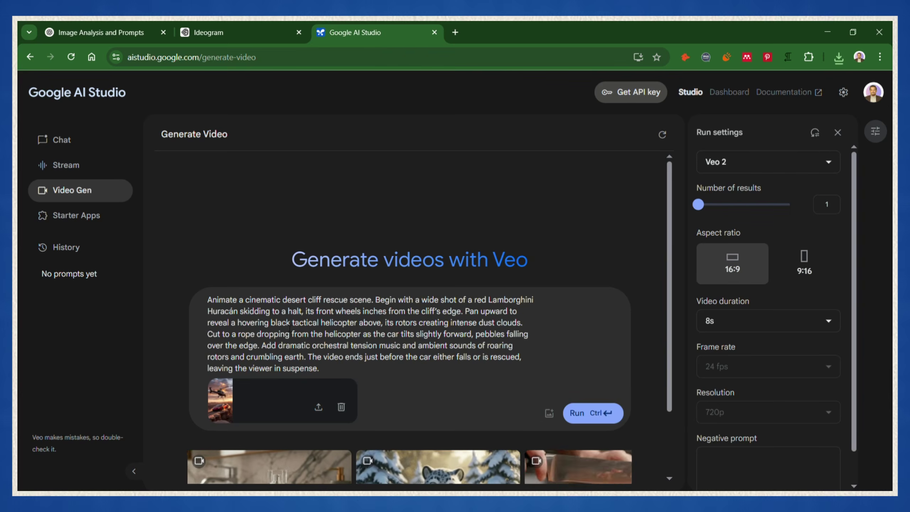
pyautogui.click(805, 264)
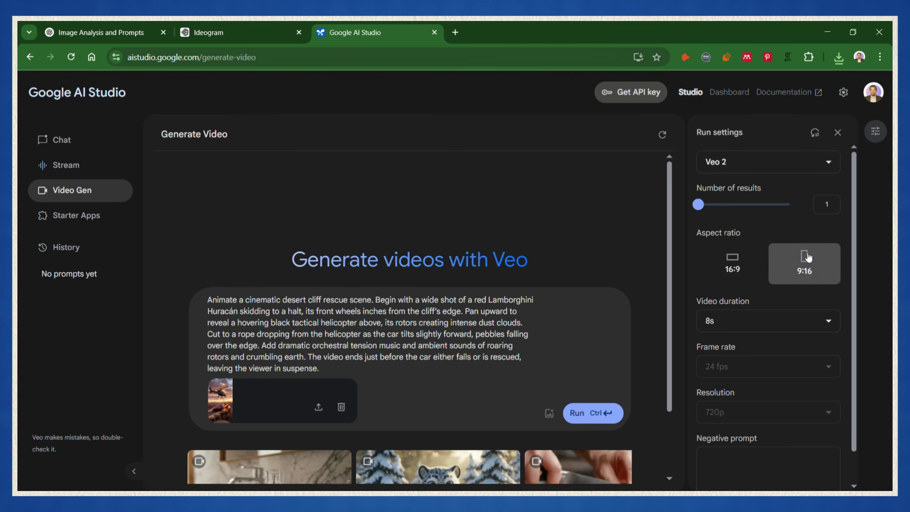
pyautogui.click(584, 413)
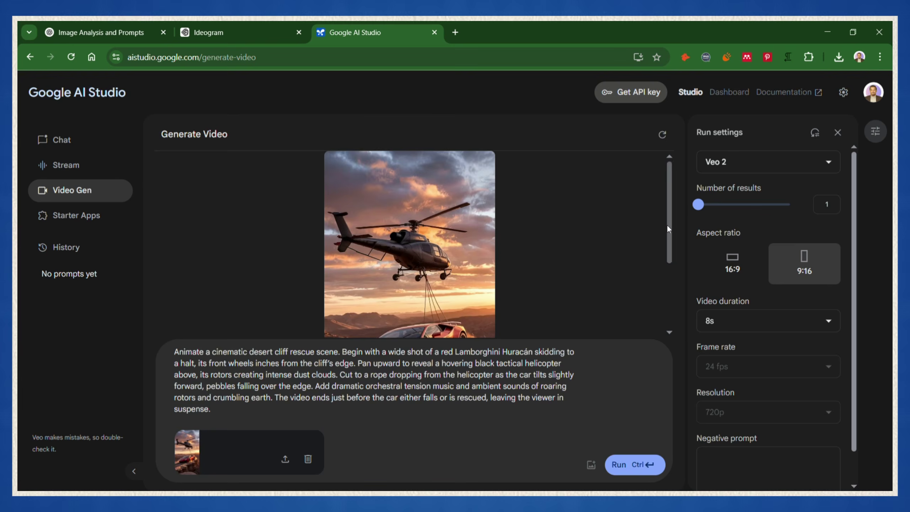
pyautogui.click(410, 244)
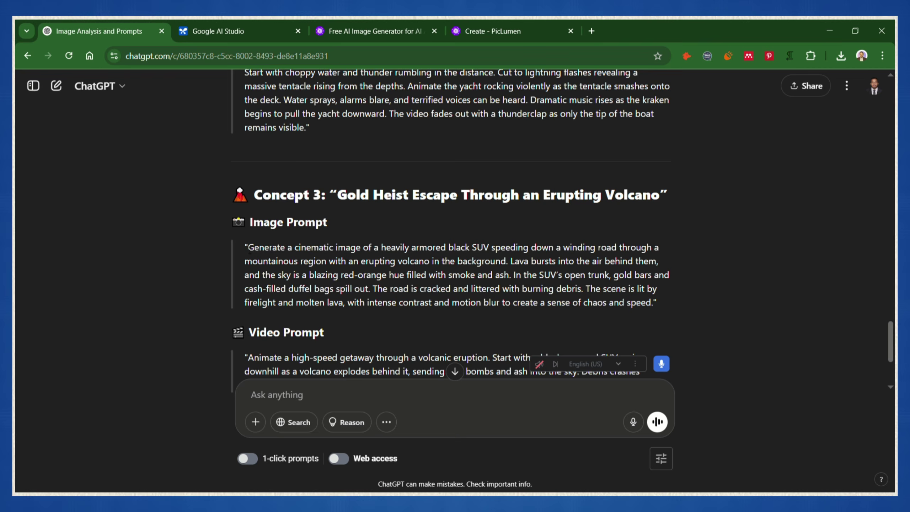
# Copy the image prompt of Concept 3, "Gold Heist Escape Through an Erupting Volcano", and enter it as the prompt in PicLumen.
pyautogui.moveTo(246, 248); pyautogui.dragTo(581, 332)
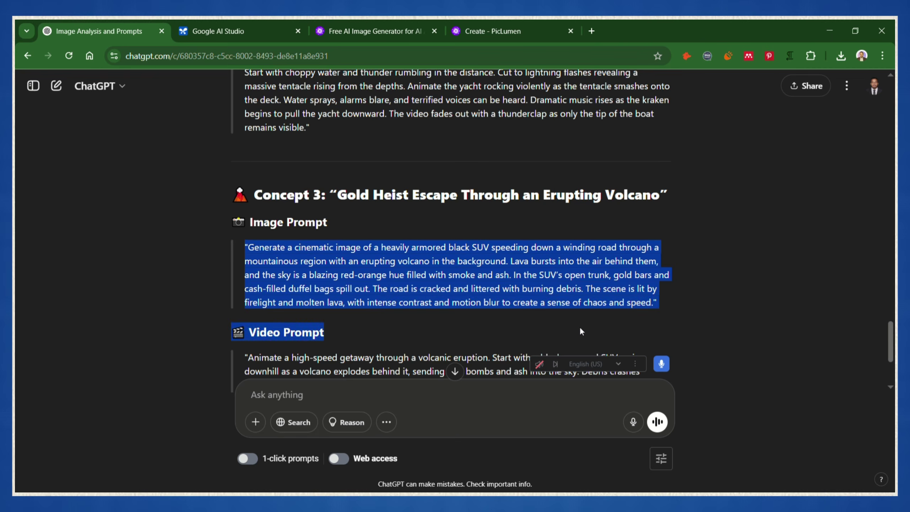
pyautogui.click(495, 31)
pyautogui.click(241, 102)
pyautogui.write('"Generate a cinematic image of a heavily armored black SUV speeding down a winding road through a mountainous region with an erupting volcano in the background. Lava bursts into the air behind them, and the sky is a blazing red-orange hue filled with smoke and ash. In the SUV\'s open trunk, gold bars and cash-filled duffel bags spill out. The road is cracked and littered with burning debris. The scene is lit by firelight and molten lava, with intense motion blur to create a sense of chaos and speed."')
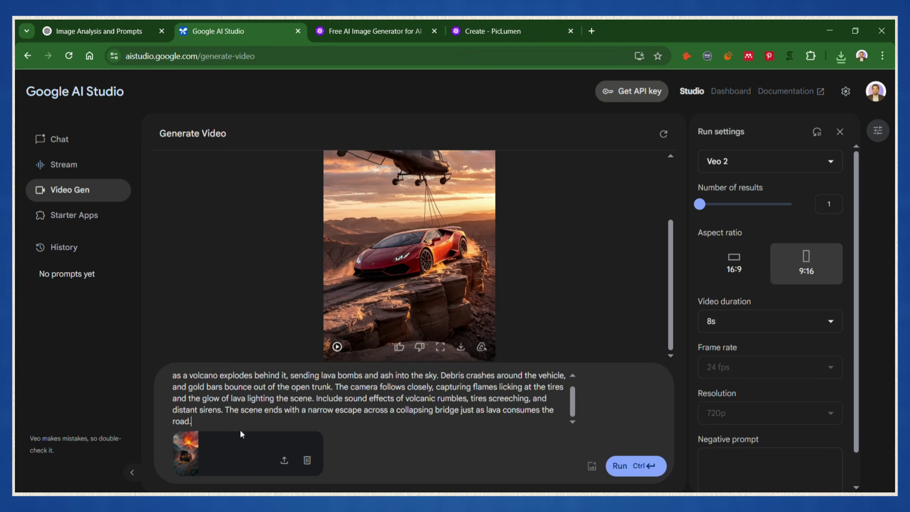
# Run the video generation in Google AI Studio with the volcano image and Concept 3's volcanic getaway prompt.
pyautogui.click(637, 466)
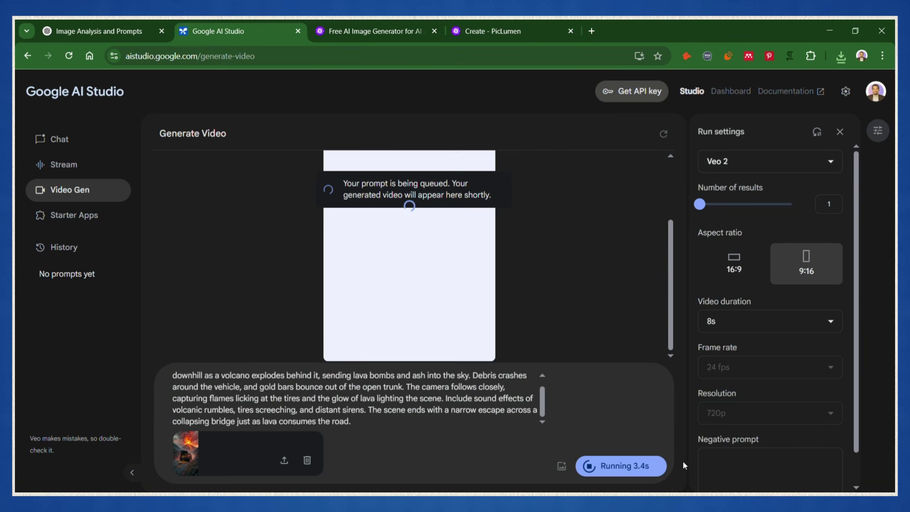